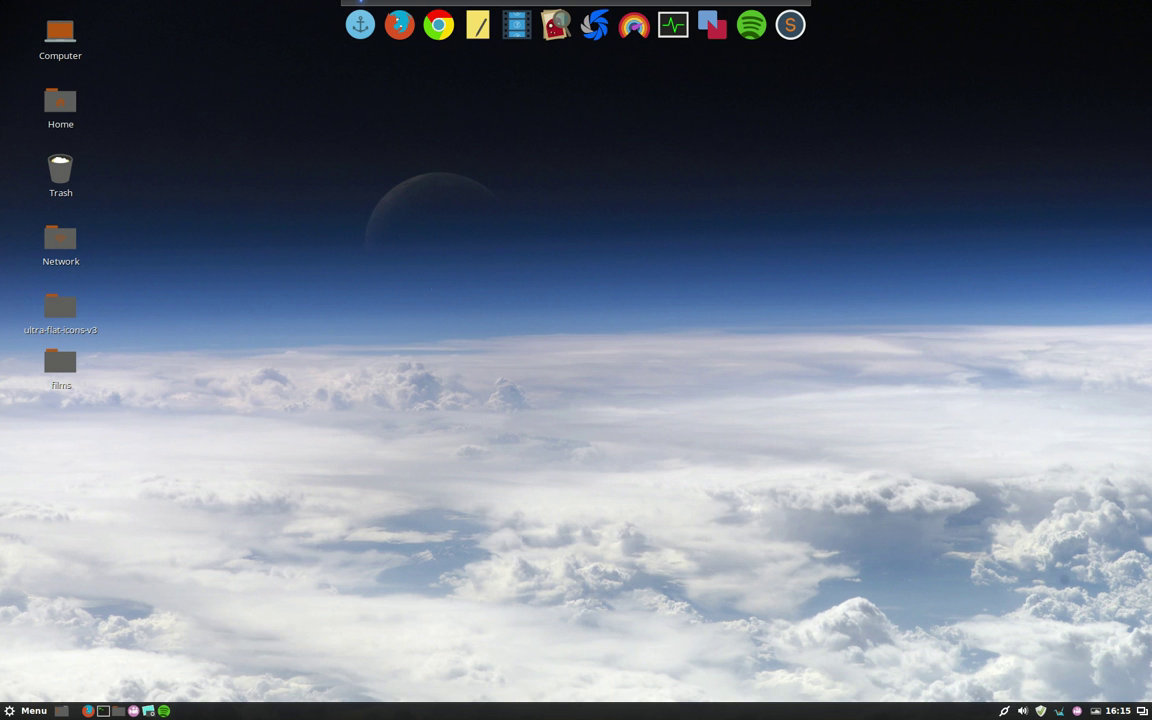
Open a terminal, highlight the frontcube theme name, and list the home folder with ls
key(ctrl+alt+t)
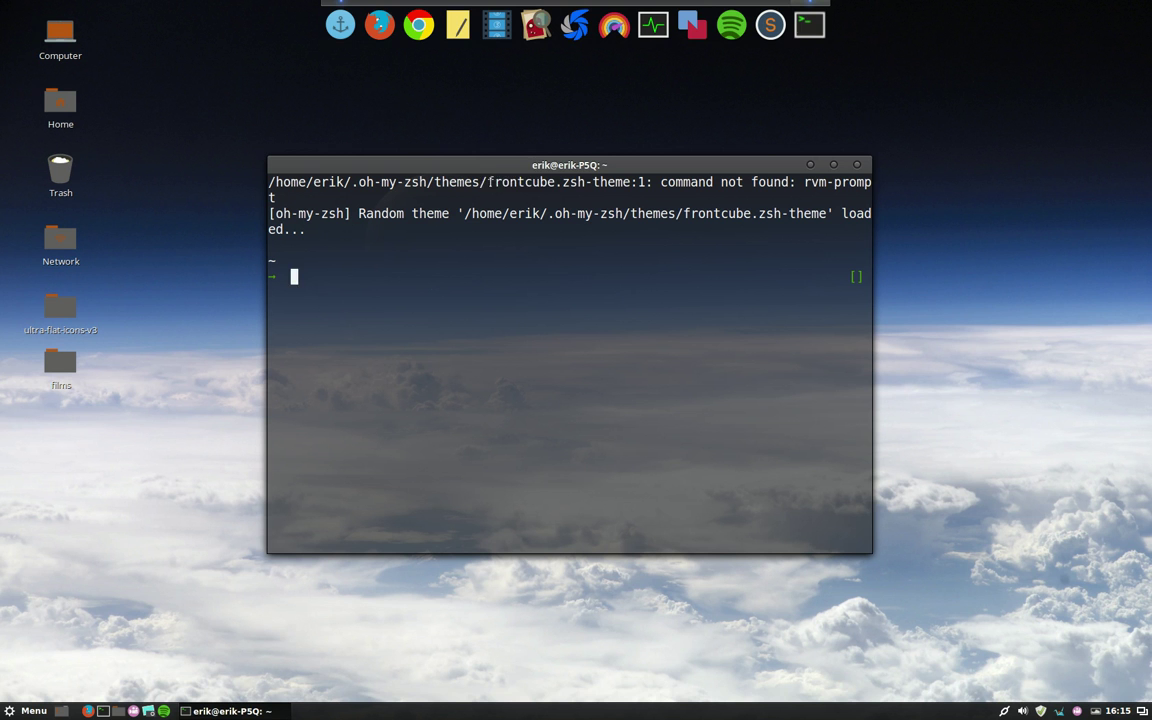
drag(487, 182, 557, 182)
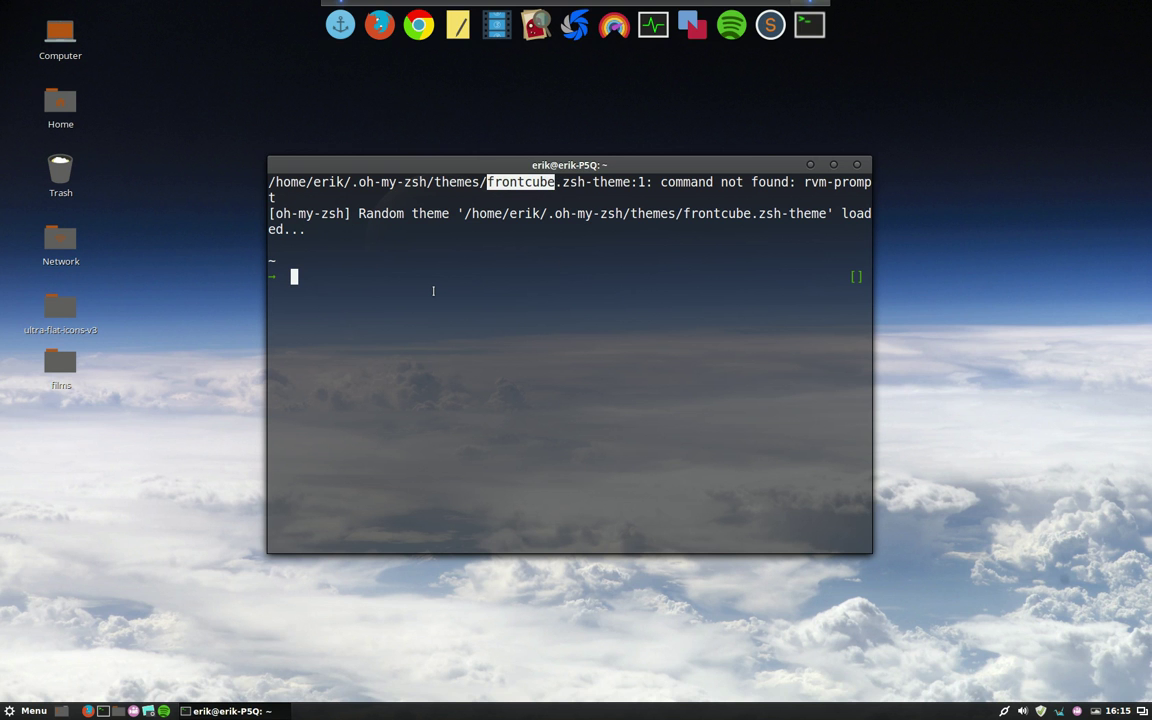
text(ls)
key(Return)
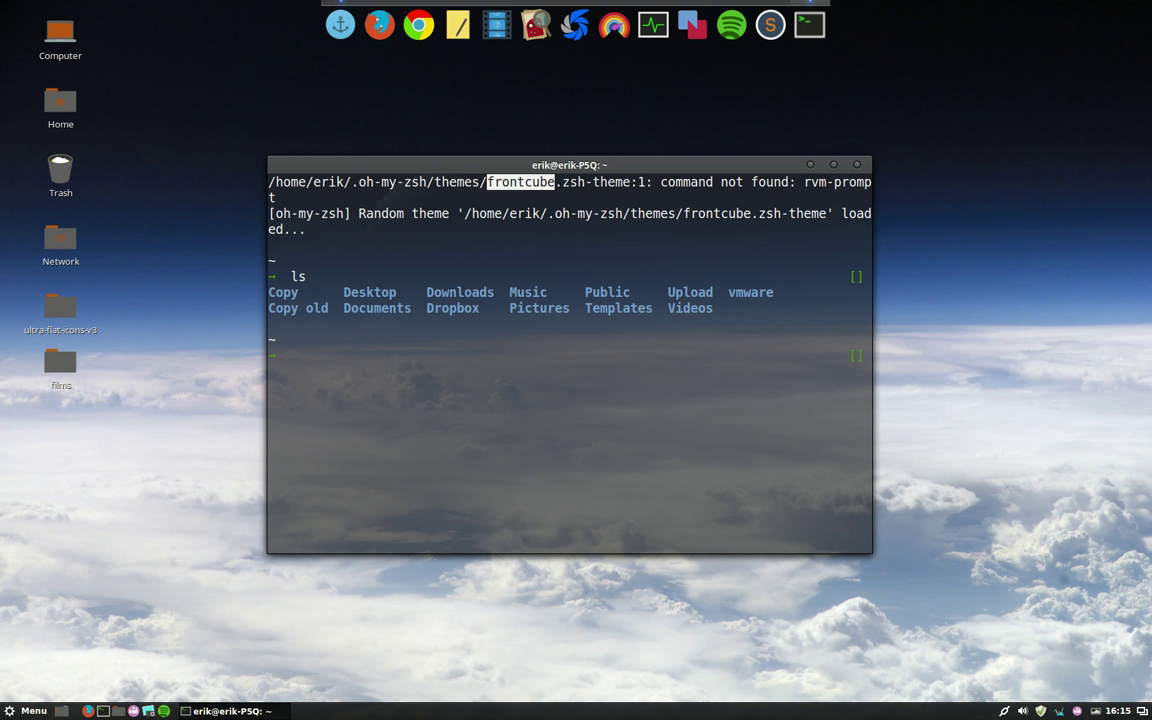
Open a second terminal, move it down-right of the first, and highlight its rkj-repos theme name
key(ctrl+alt+t)
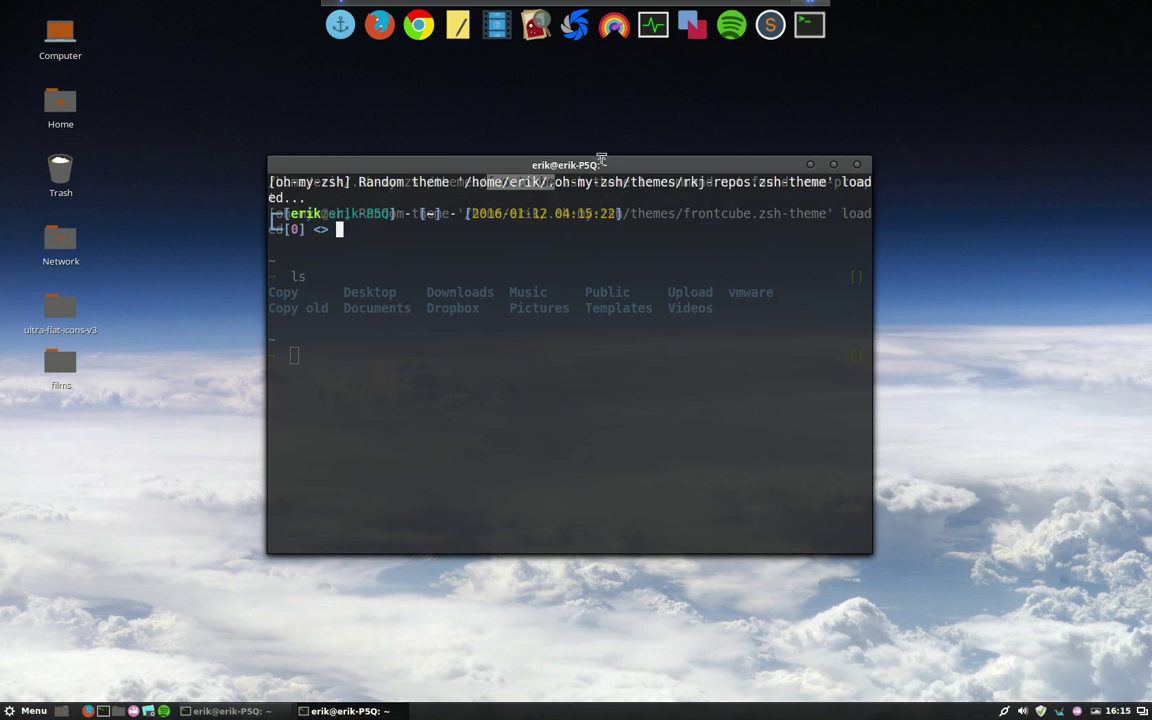
drag(594, 168, 663, 253)
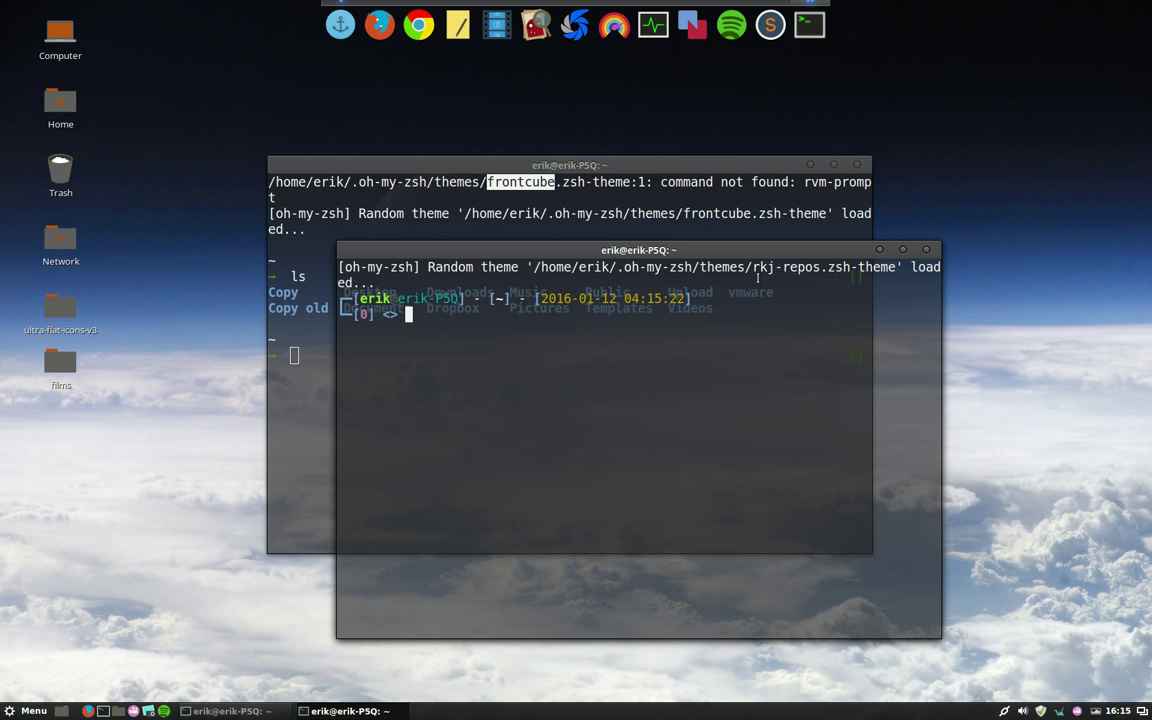
drag(752, 267, 820, 267)
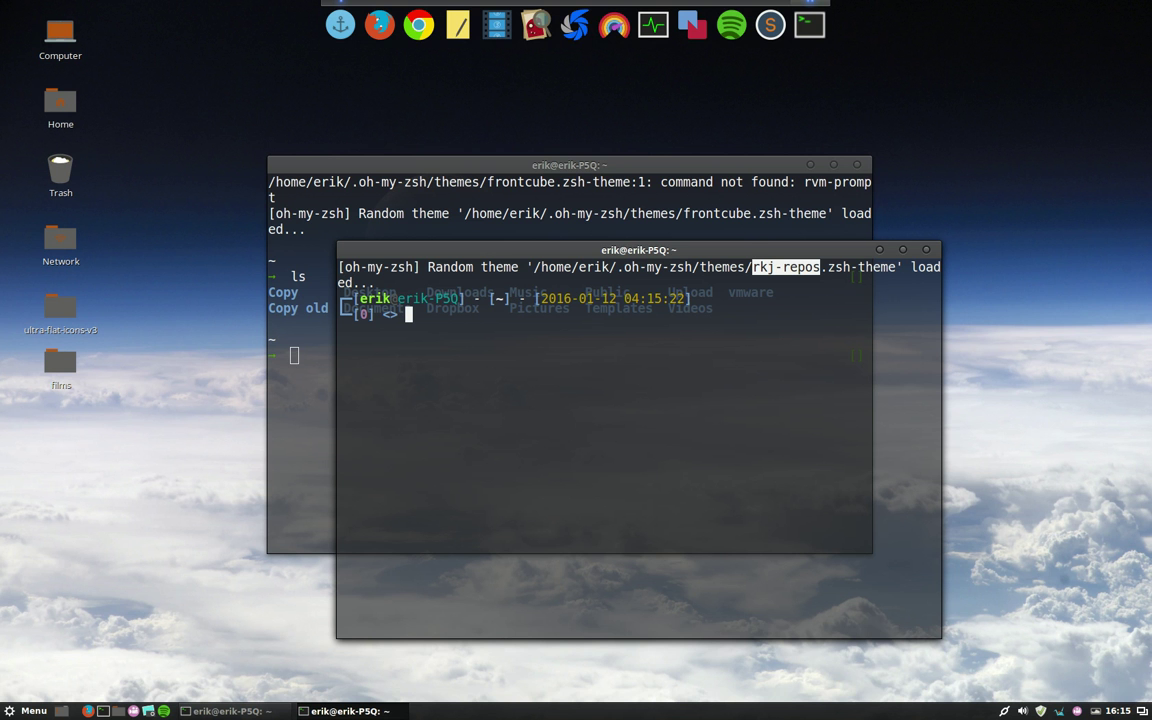
Add the gozilla and fino terminals, each shifted further down-right in the cascade
key(ctrl+alt+t)
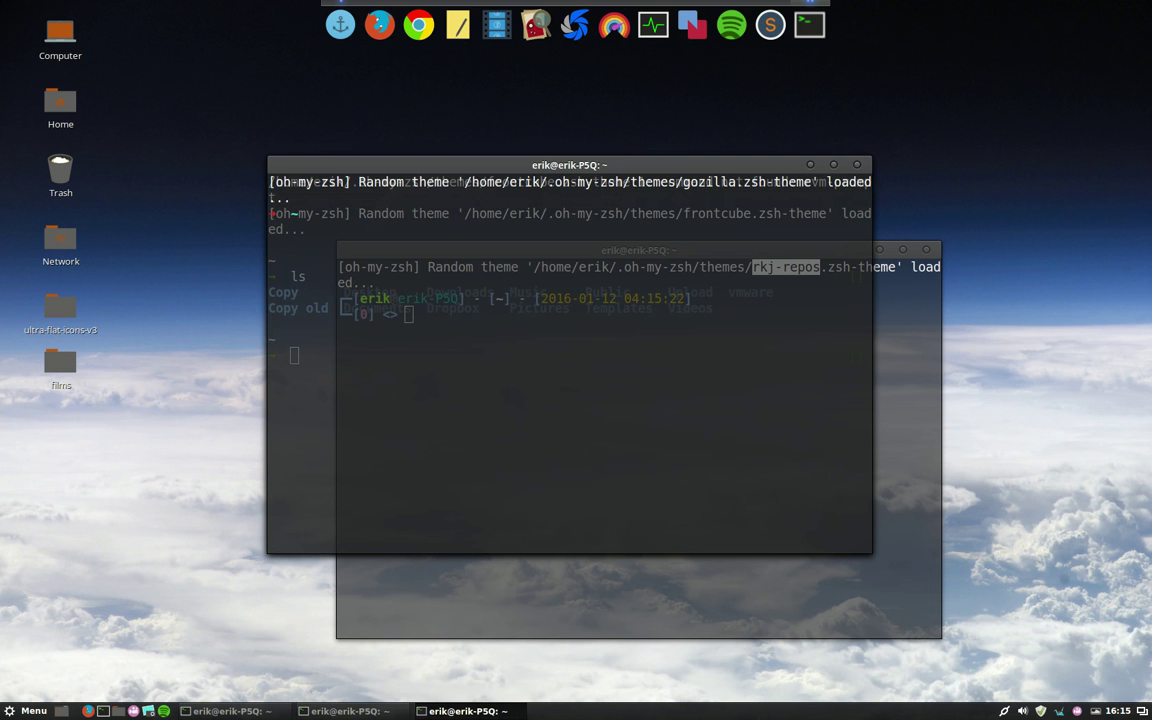
drag(600, 164, 695, 350)
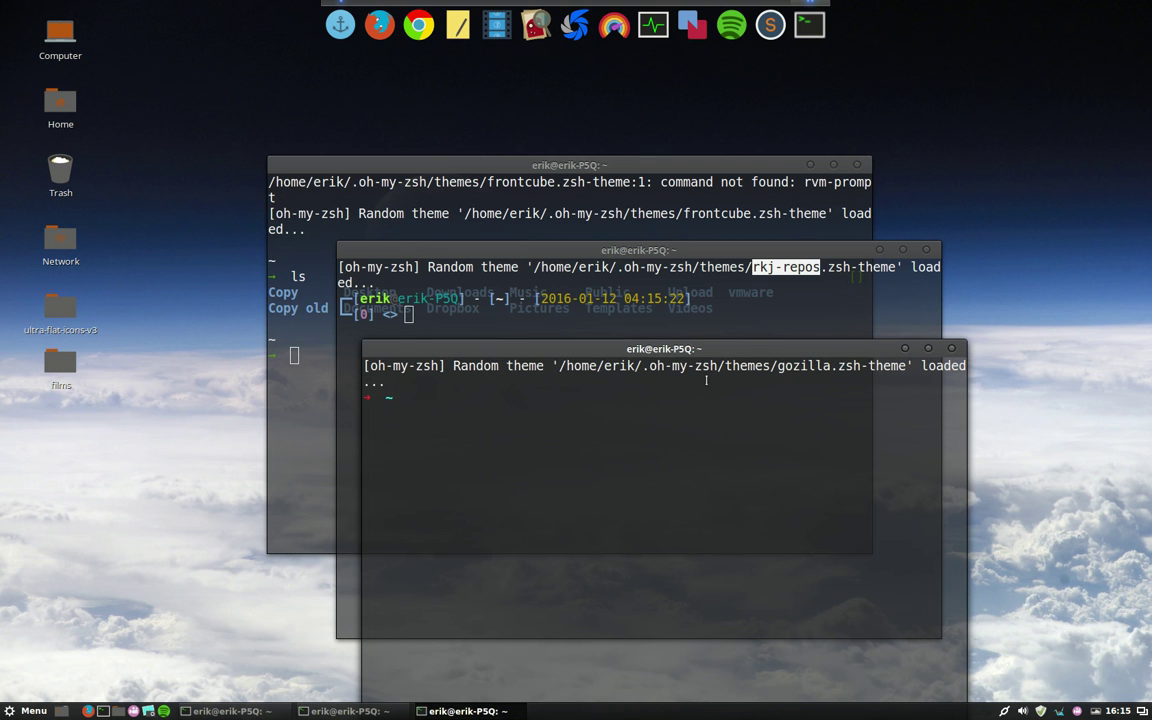
key(ctrl+alt+t)
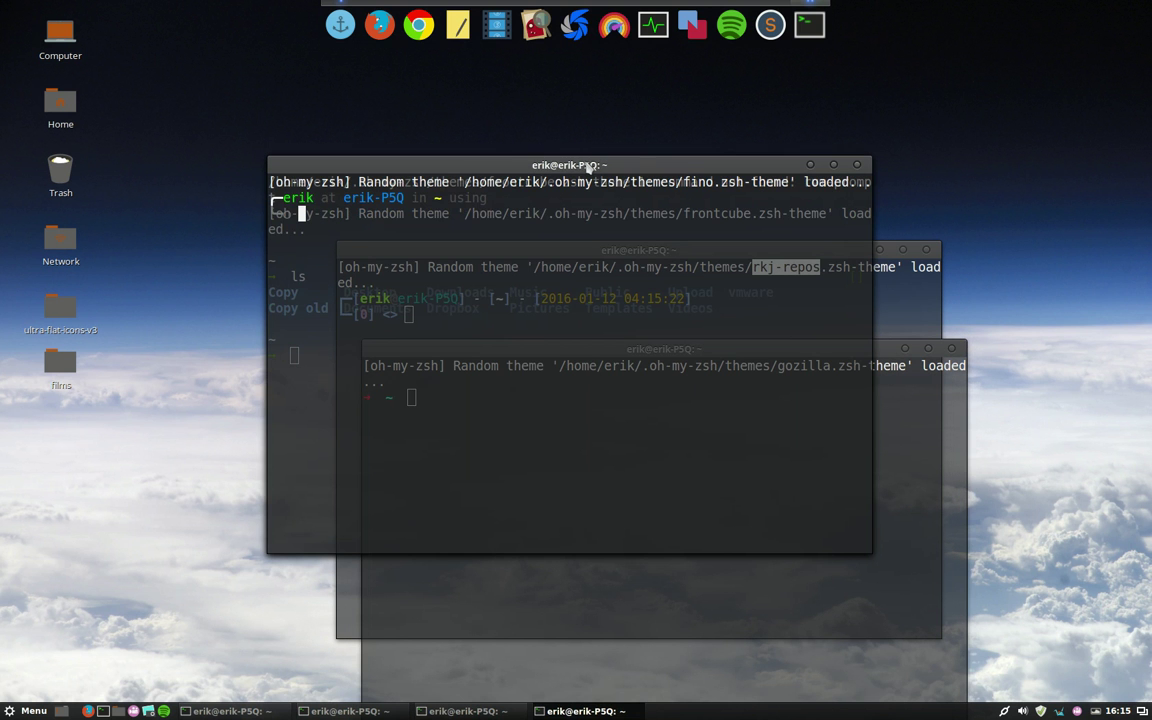
mouse_move(584, 164)
mouse_down()
mouse_move(792, 397)
mouse_move(772, 399)
mouse_up()
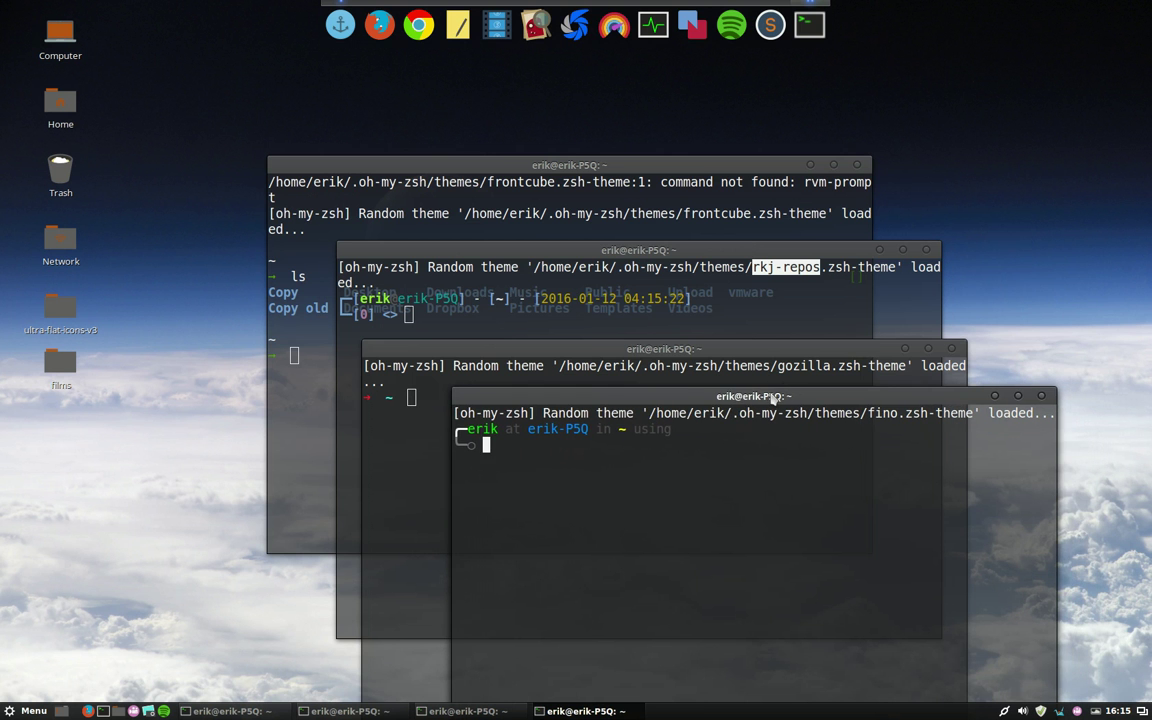
Add the kafeitu and dst terminals at the end of the down-right cascade
key(ctrl+alt+t)
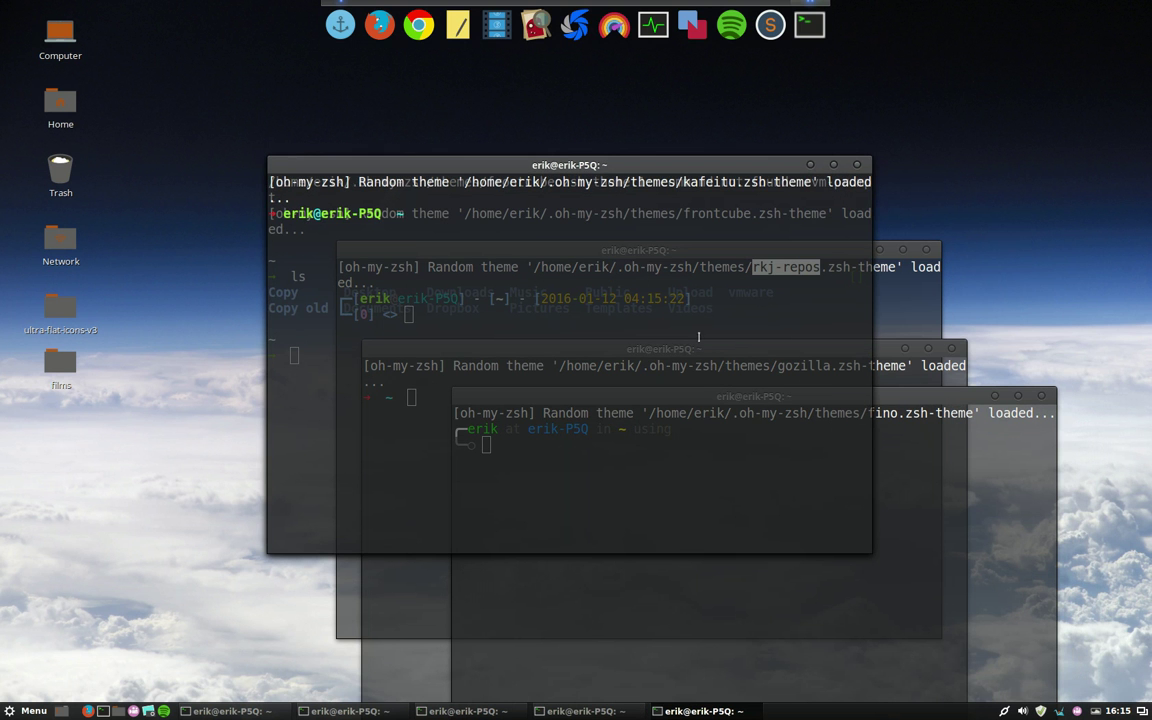
mouse_move(576, 172)
mouse_down()
mouse_move(764, 494)
mouse_move(816, 478)
mouse_up()
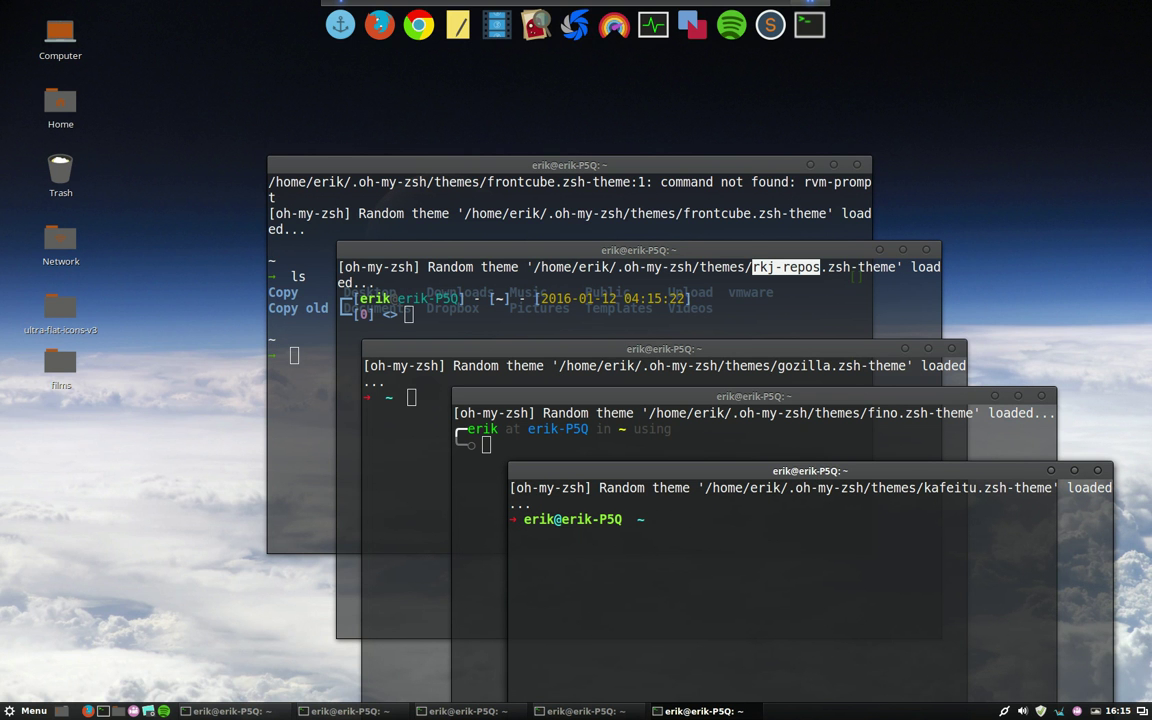
key(ctrl+alt+t)
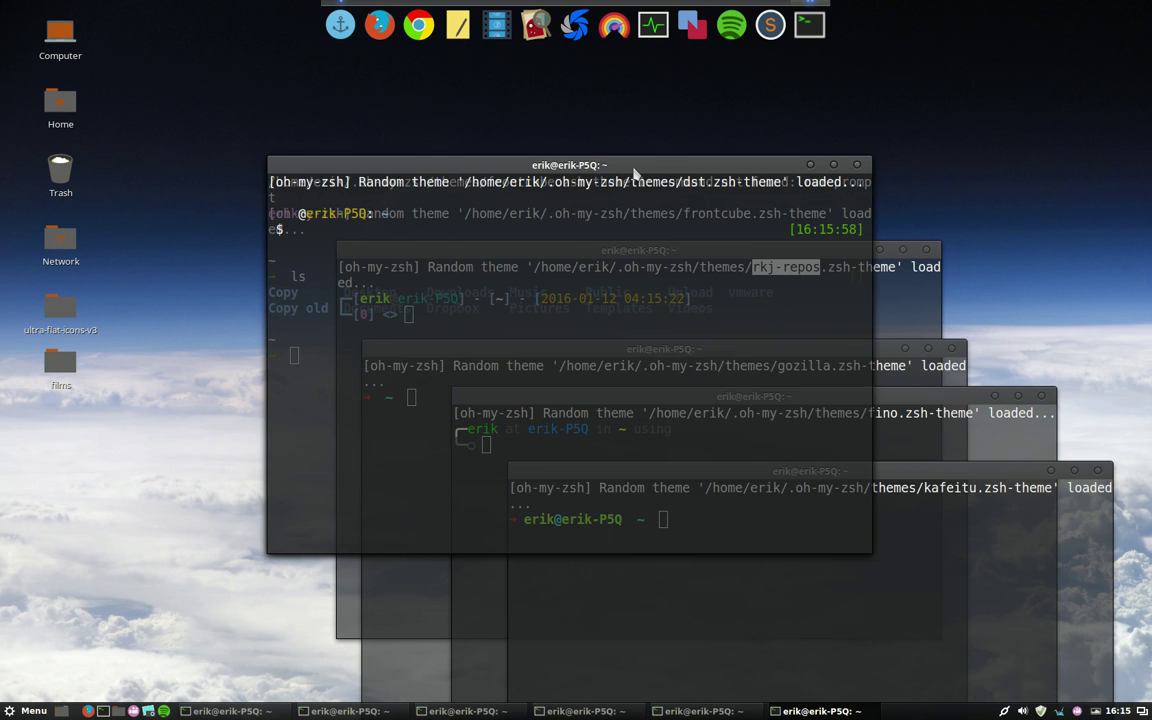
mouse_move(633, 172)
mouse_down()
mouse_move(906, 403)
mouse_move(955, 550)
mouse_up()
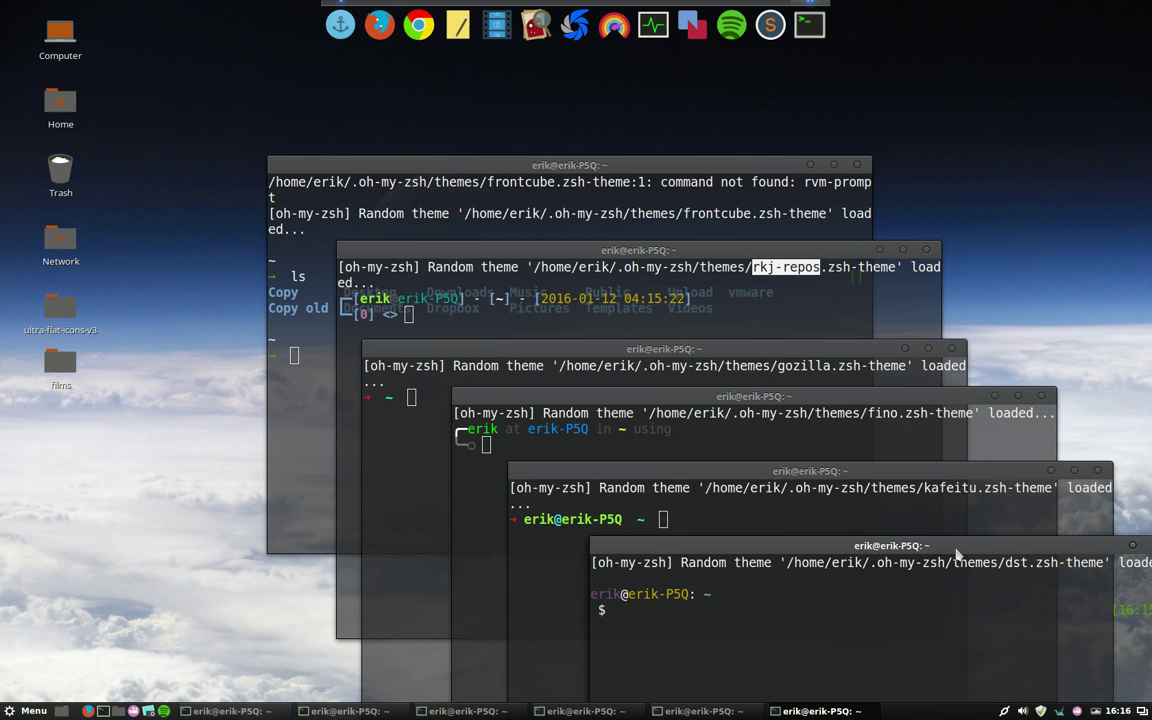